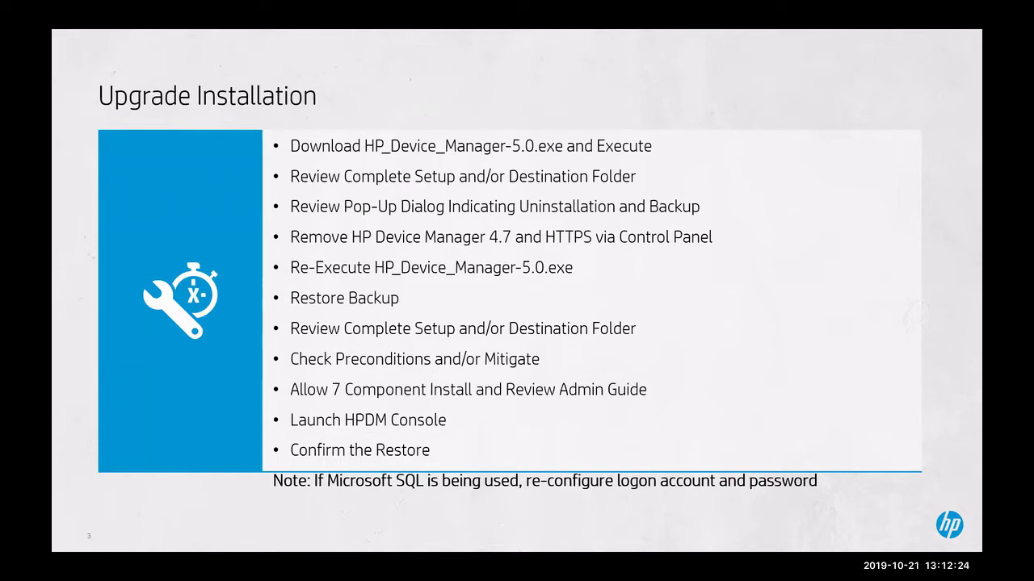
# Advance from slide 3 through the 'Lets Begin!' slide to the blank slide 5.
pyautogui.press('Right')
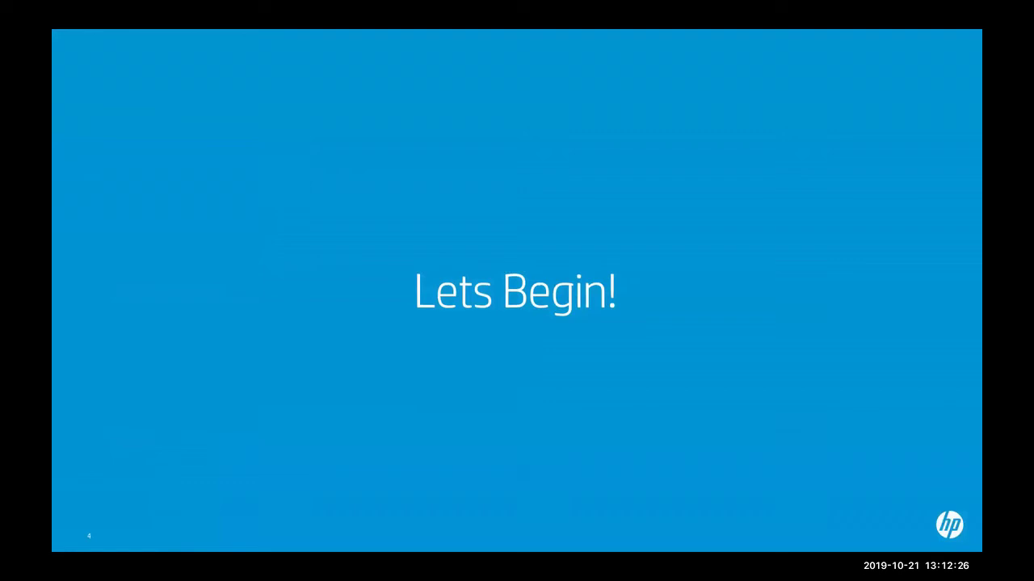
pyautogui.press('Right')
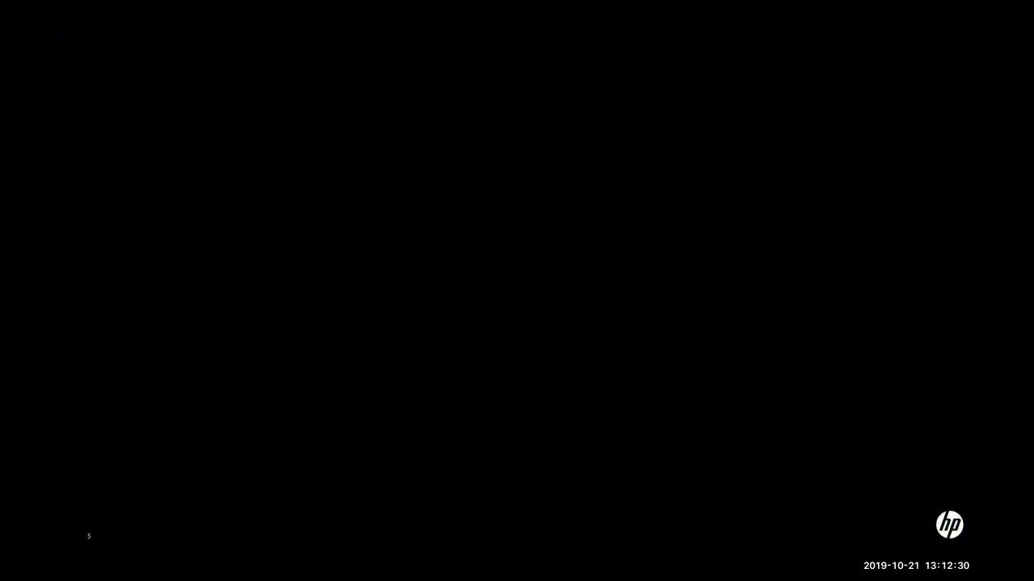
# Exit the slideshow and select HP_Device_Manager-5.0.exe on the desktop.
pyautogui.press('Right')
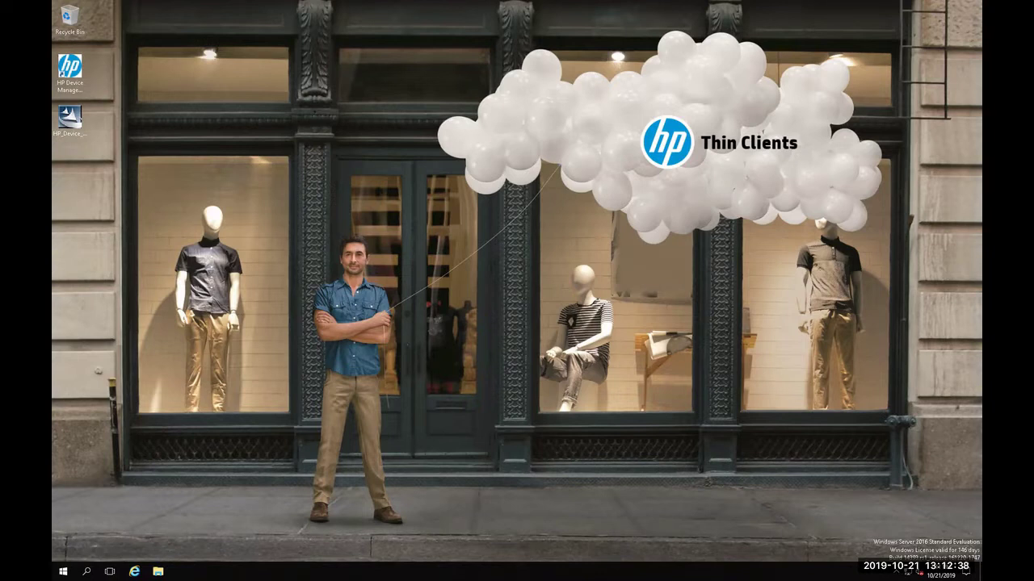
pyautogui.click(78, 120)
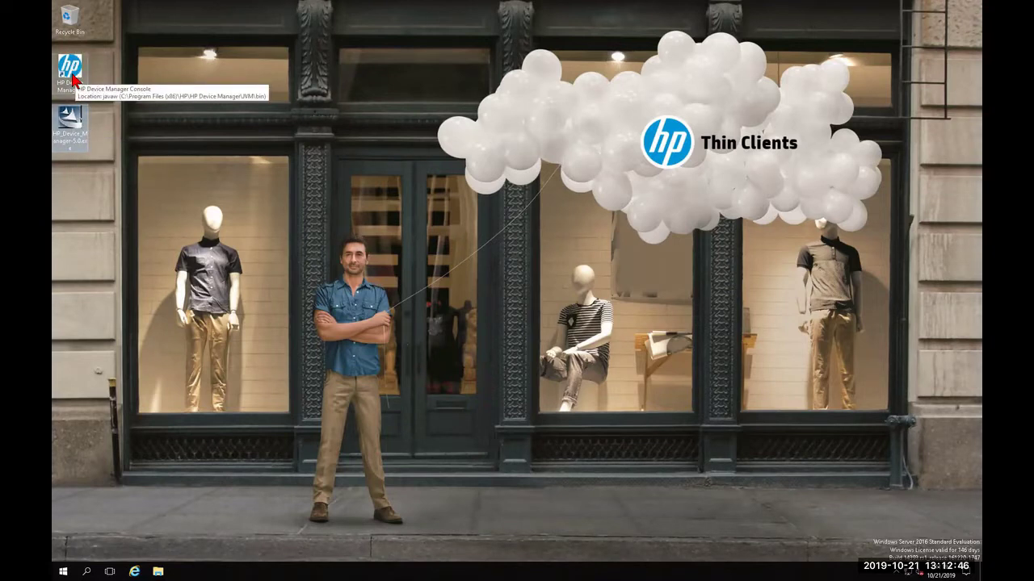
# Launch HP_Device_Manager-5.0.exe and allow it to run past the Security Warning.
pyautogui.doubleClick(78, 123)
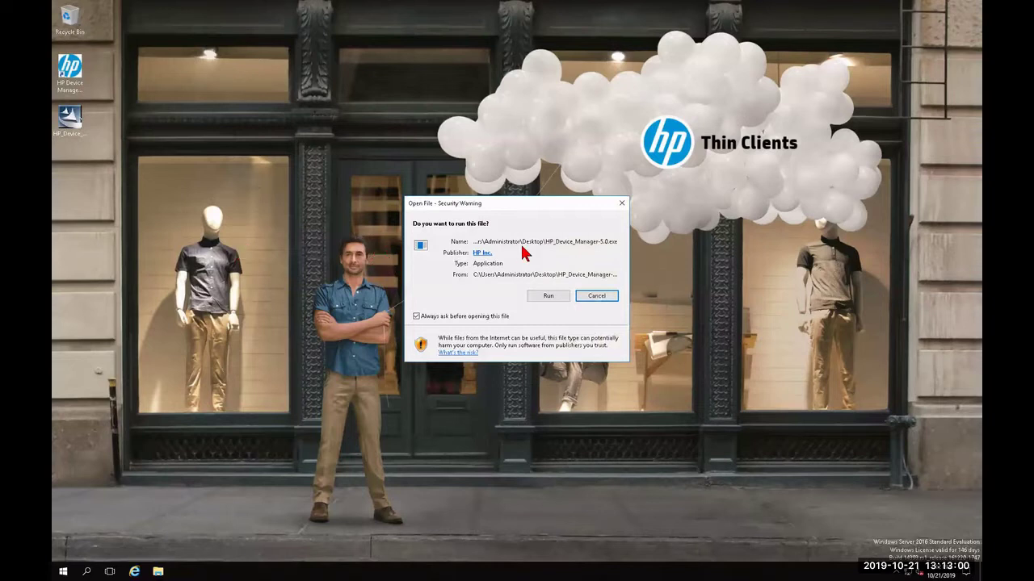
pyautogui.click(551, 298)
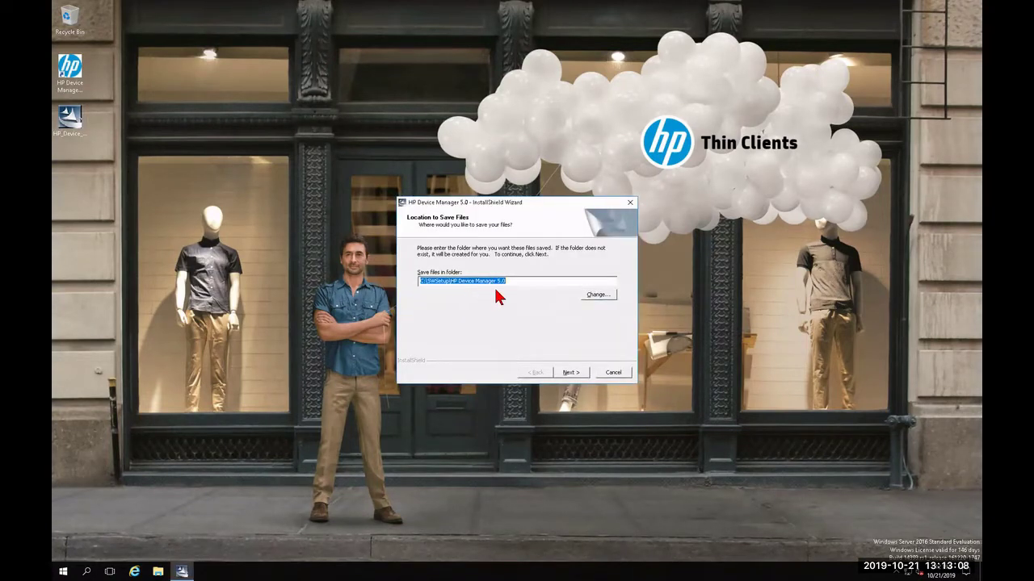
# Extract to C:\SWSetup\HP Device Manager 5.0 and acknowledge the 4.7 SP12 and HTTPS Server removal notice.
pyautogui.click(572, 373)
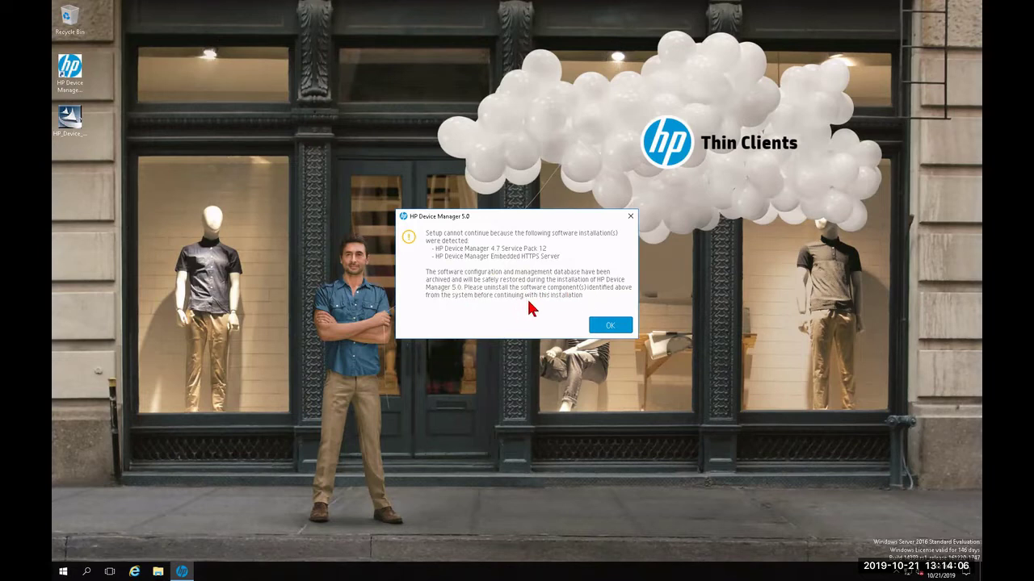
pyautogui.click(606, 326)
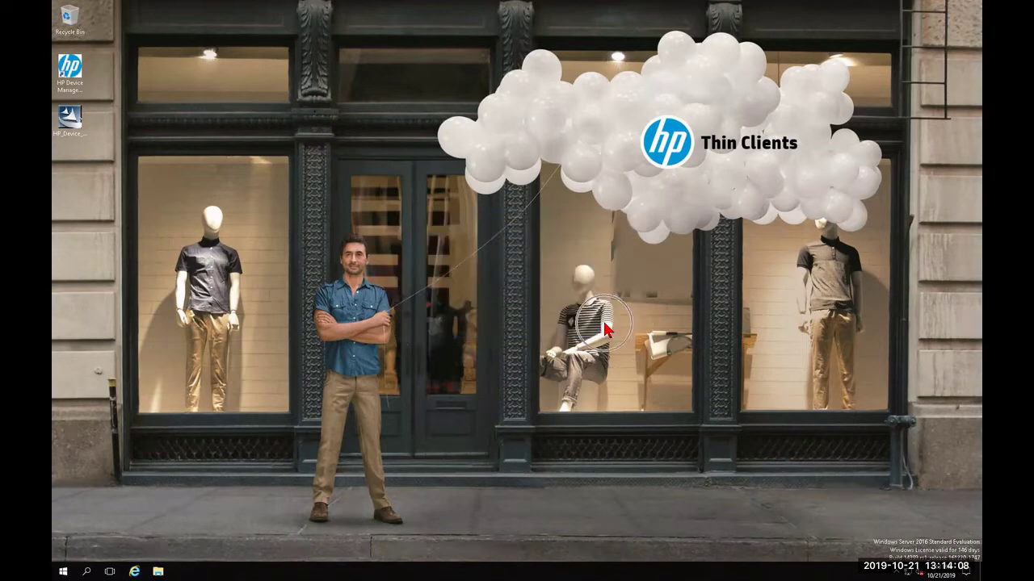
# Open Programs and Features via Control Panel and start uninstalling HP Device Manager 4.7 Service Pack 12.
pyautogui.click(64, 572)
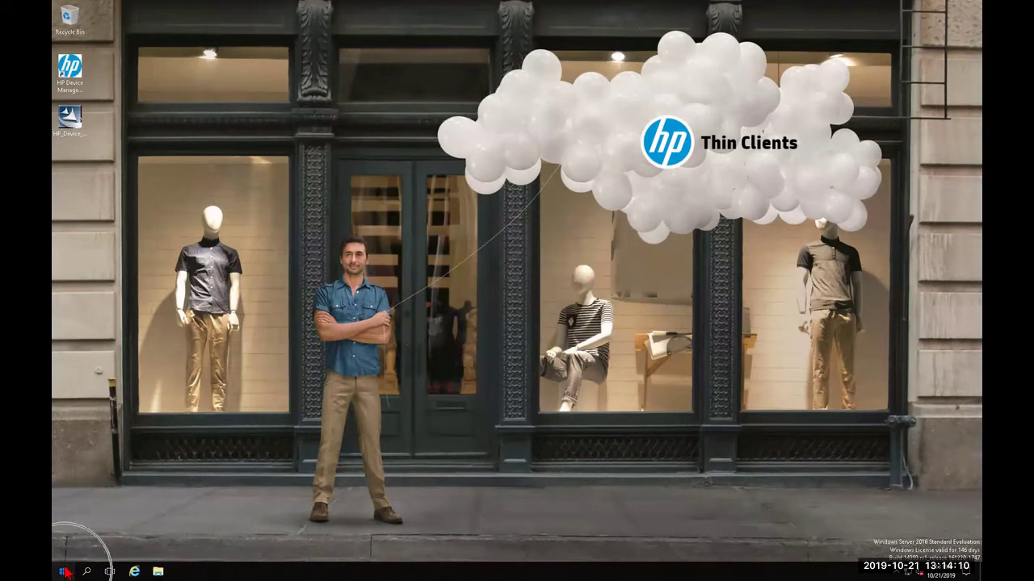
pyautogui.write('control')
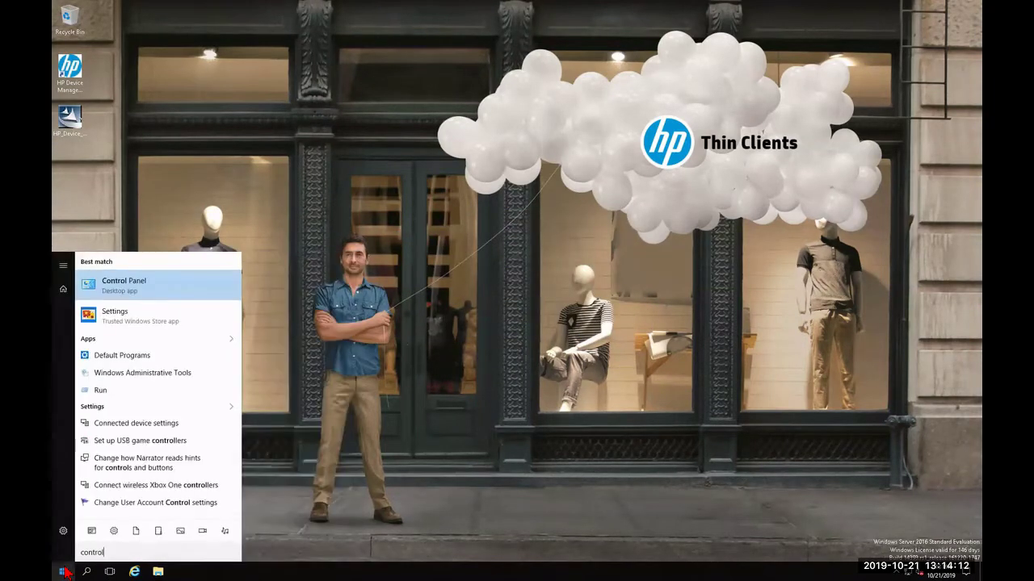
pyautogui.click(132, 282)
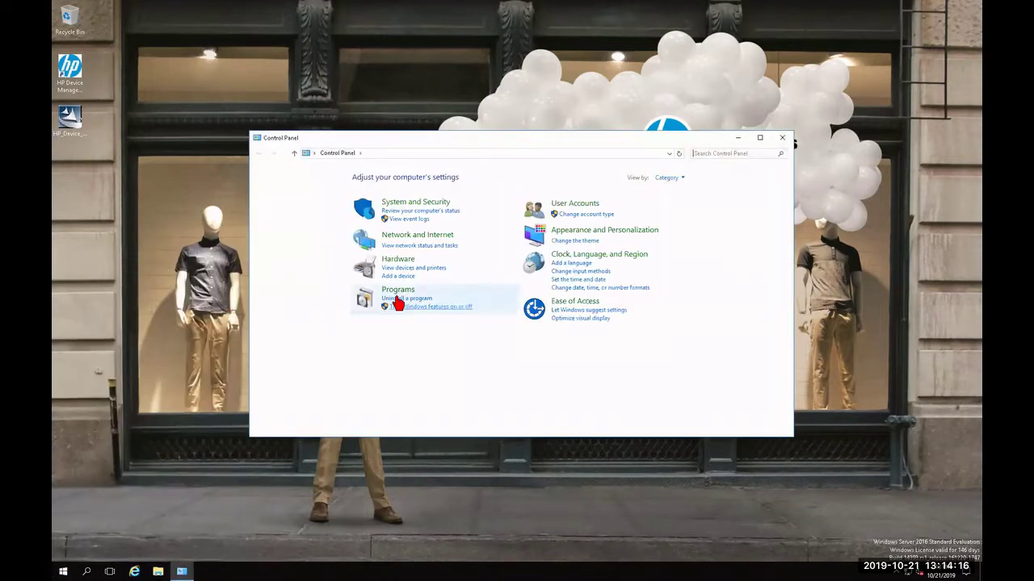
pyautogui.click(403, 299)
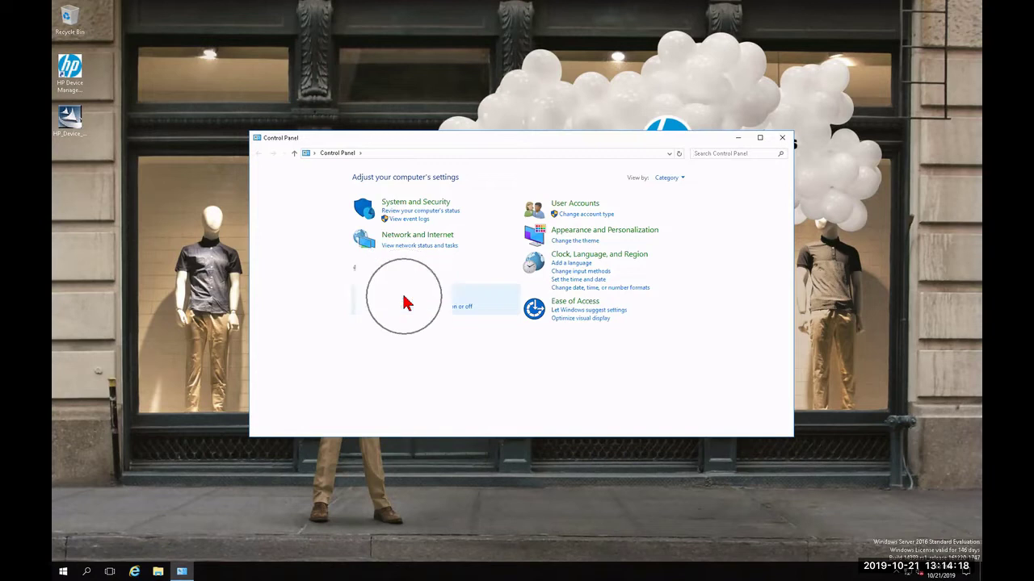
pyautogui.click(405, 245)
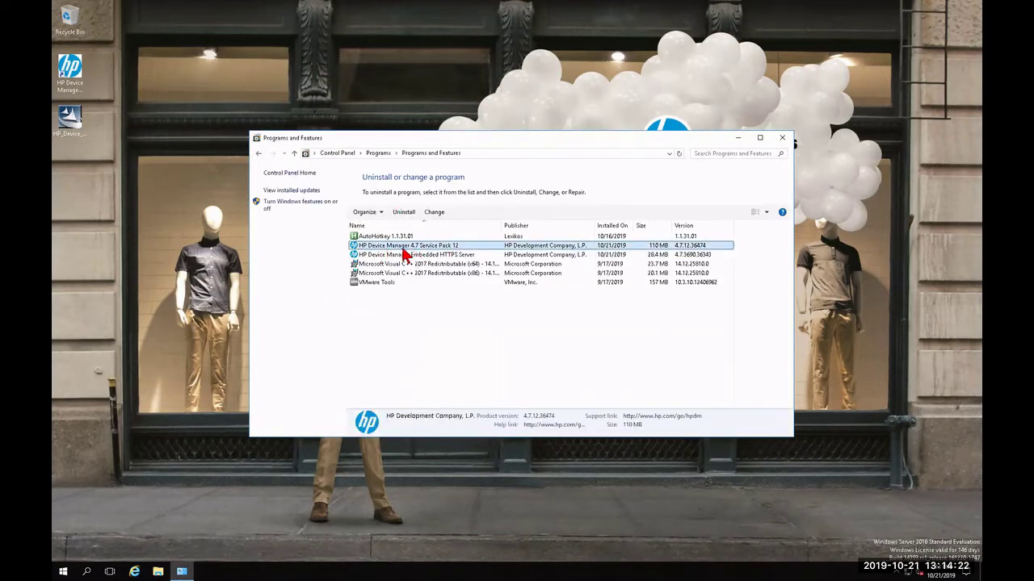
pyautogui.click(408, 214)
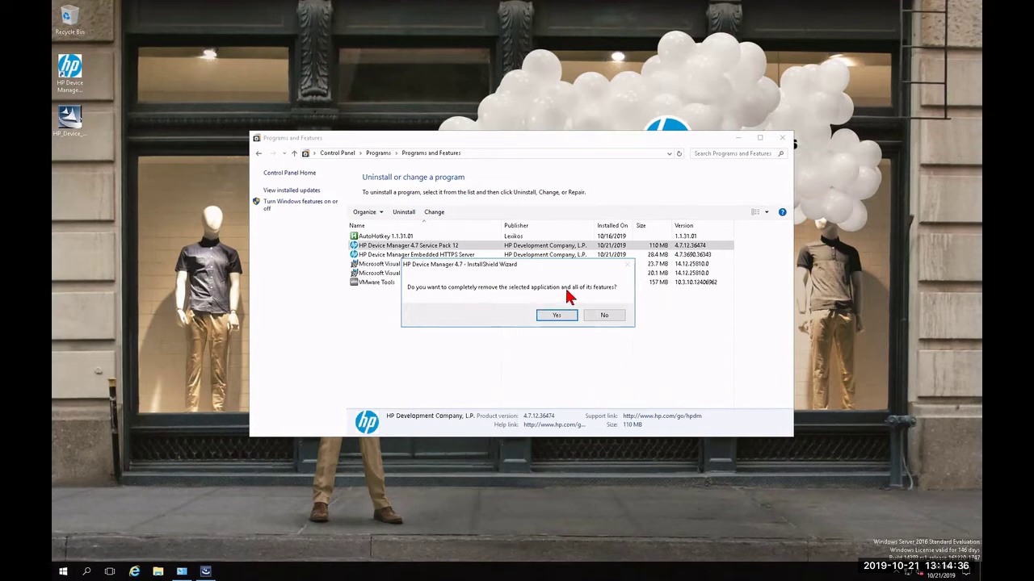
# Confirm full removal of HP Device Manager 4.7, choose to restart later, and finish.
pyautogui.click(555, 316)
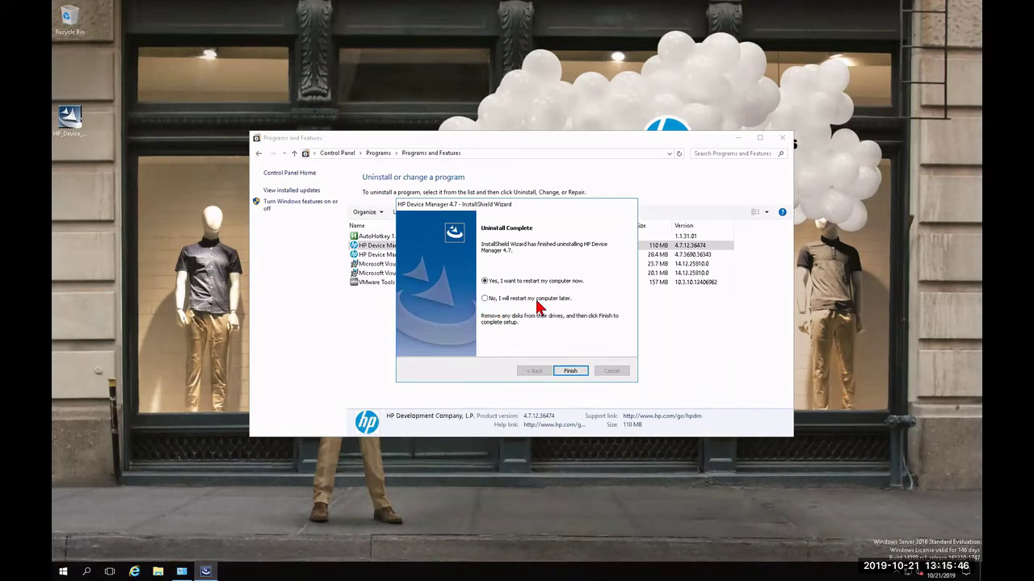
pyautogui.click(485, 299)
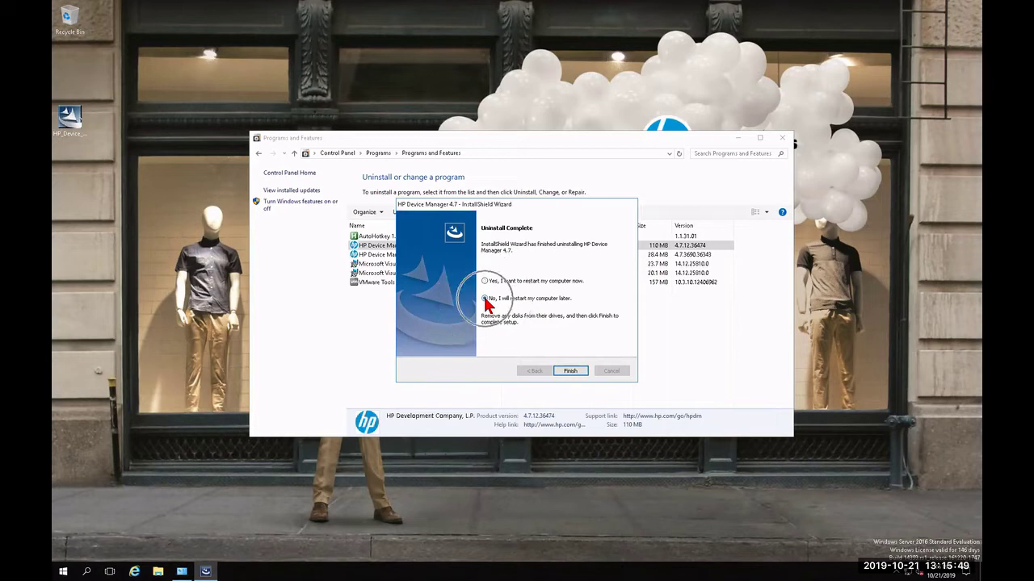
pyautogui.click(571, 372)
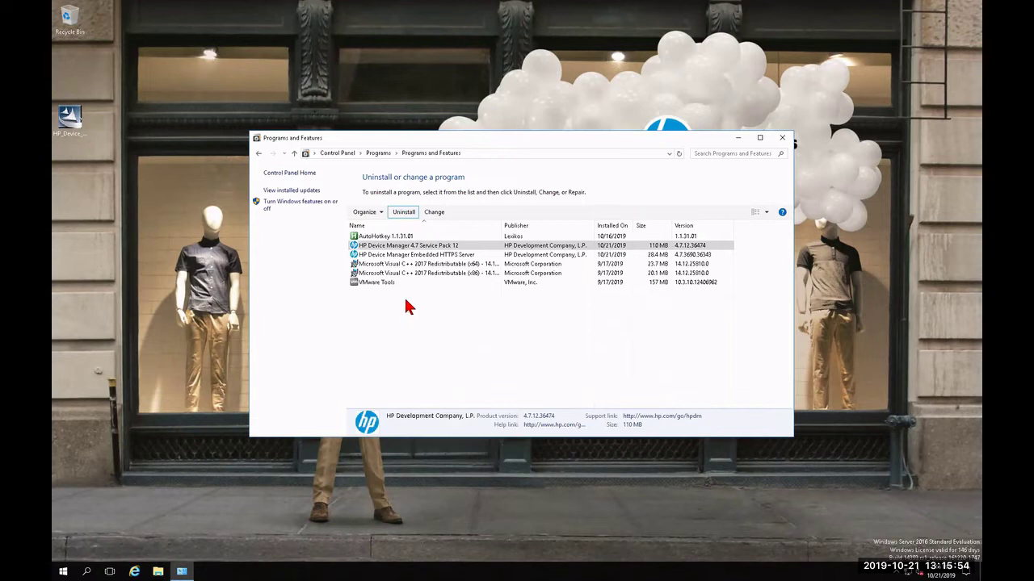
# Uninstall HP Device Manager Embedded HTTPS Server, retrying after the wait-for-current-uninstall message.
pyautogui.click(392, 255)
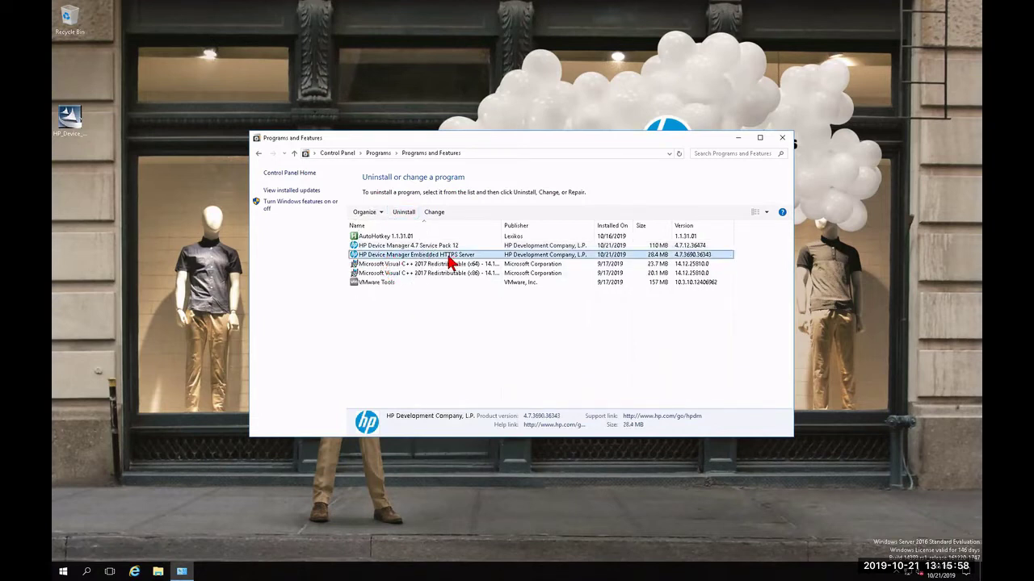
pyautogui.click(406, 212)
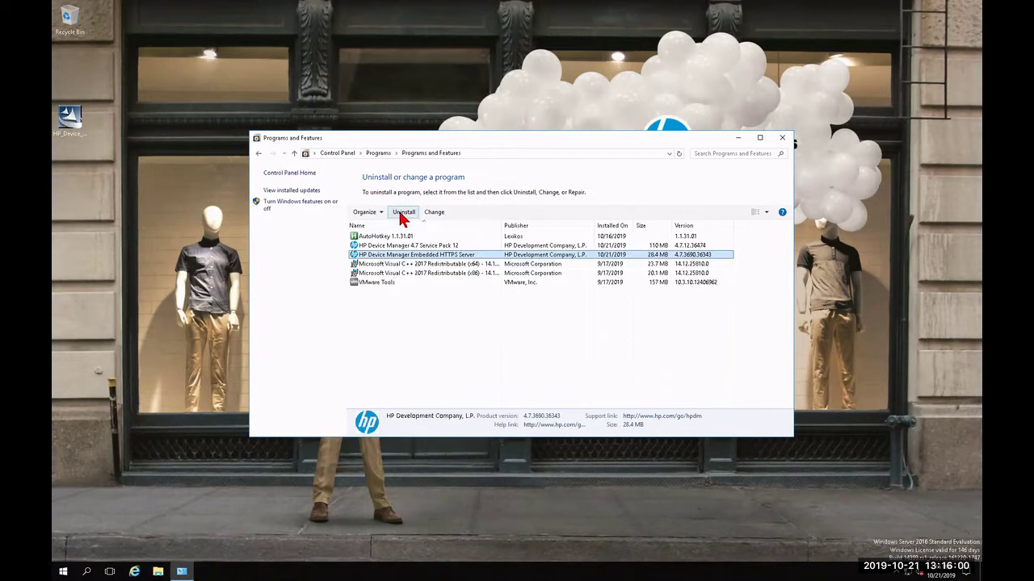
pyautogui.click(404, 212)
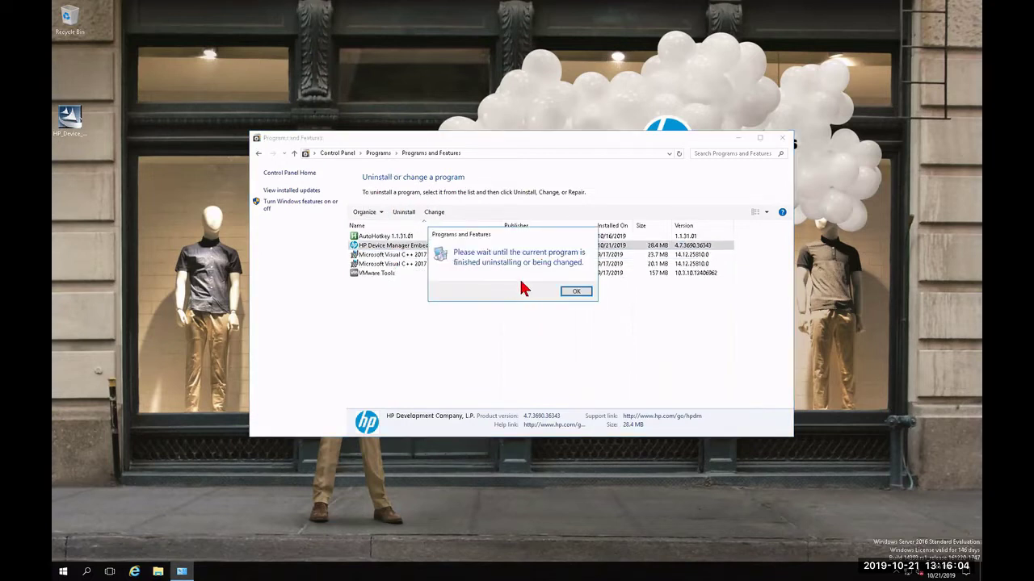
pyautogui.click(571, 292)
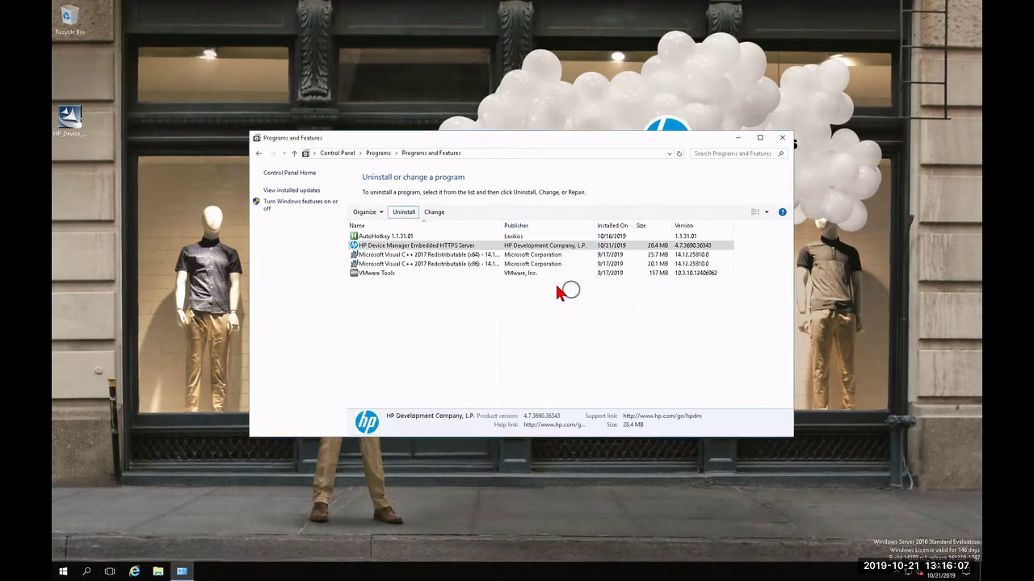
pyautogui.click(403, 212)
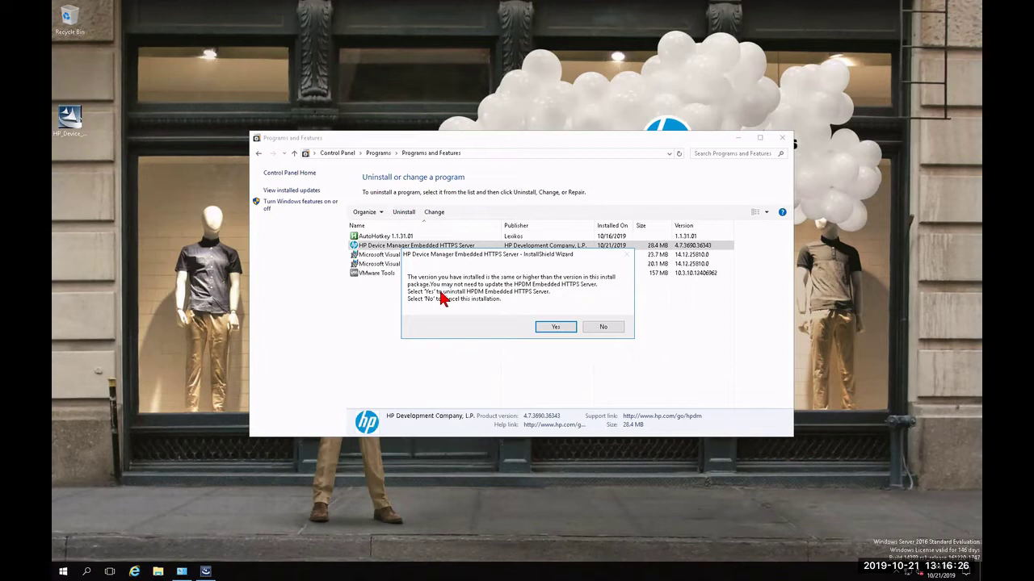
pyautogui.click(555, 327)
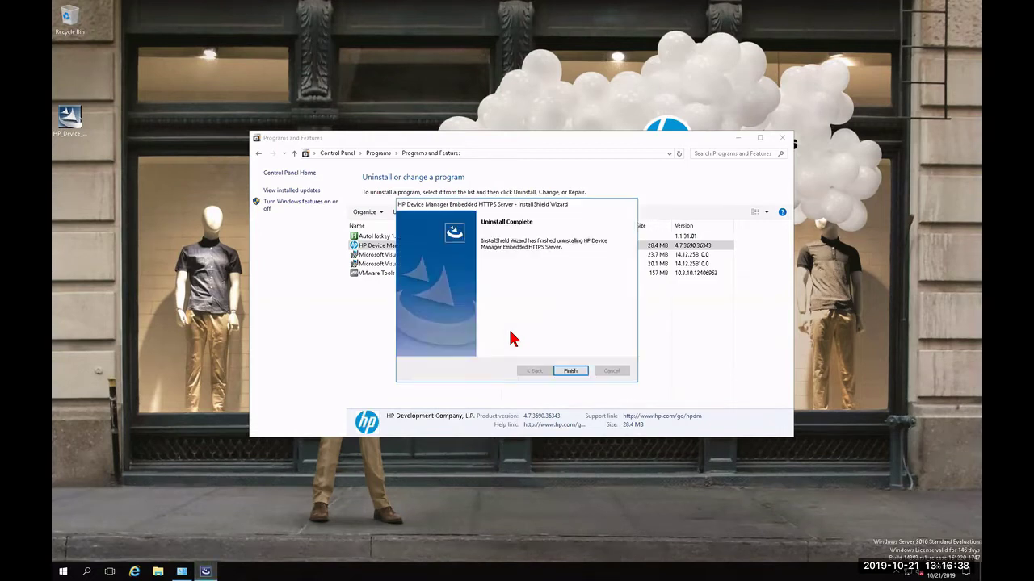
# Finish the HTTPS Server uninstall wizard and close Programs and Features.
pyautogui.click(569, 372)
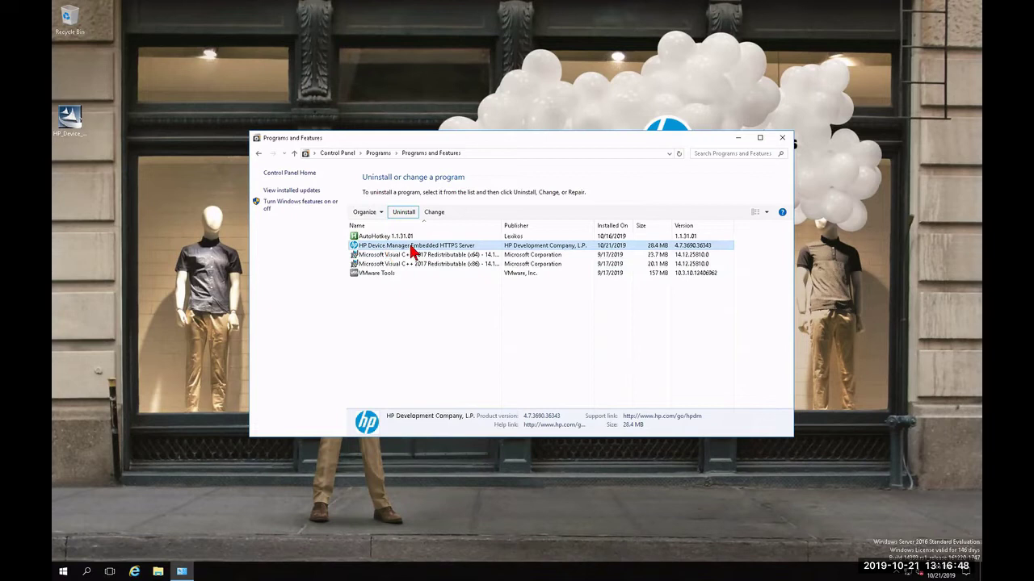
pyautogui.click(411, 314)
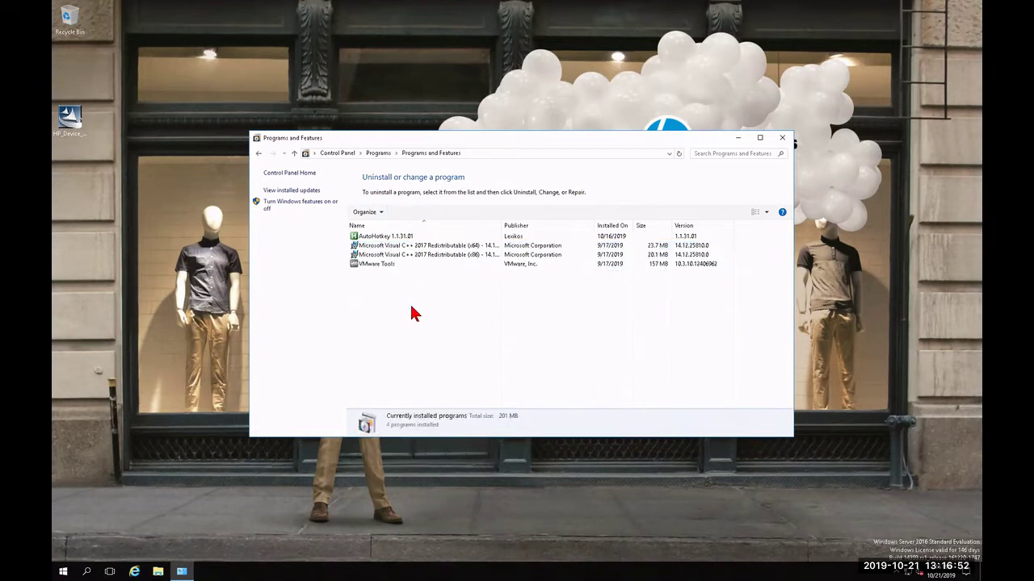
pyautogui.click(782, 139)
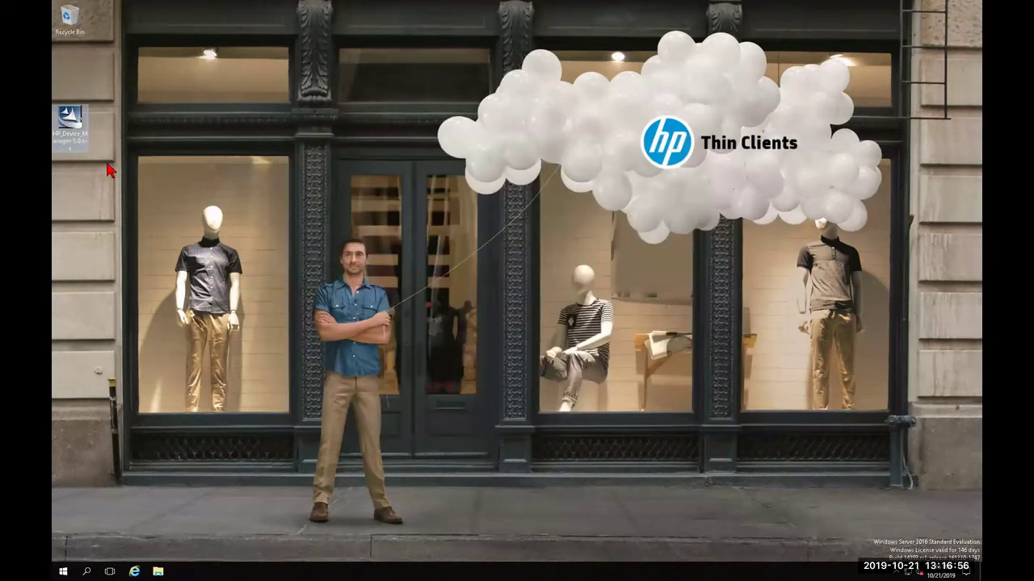
# Rerun the 5.0 package, extracting to the default folder and overwriting all existing files.
pyautogui.doubleClick(77, 119)
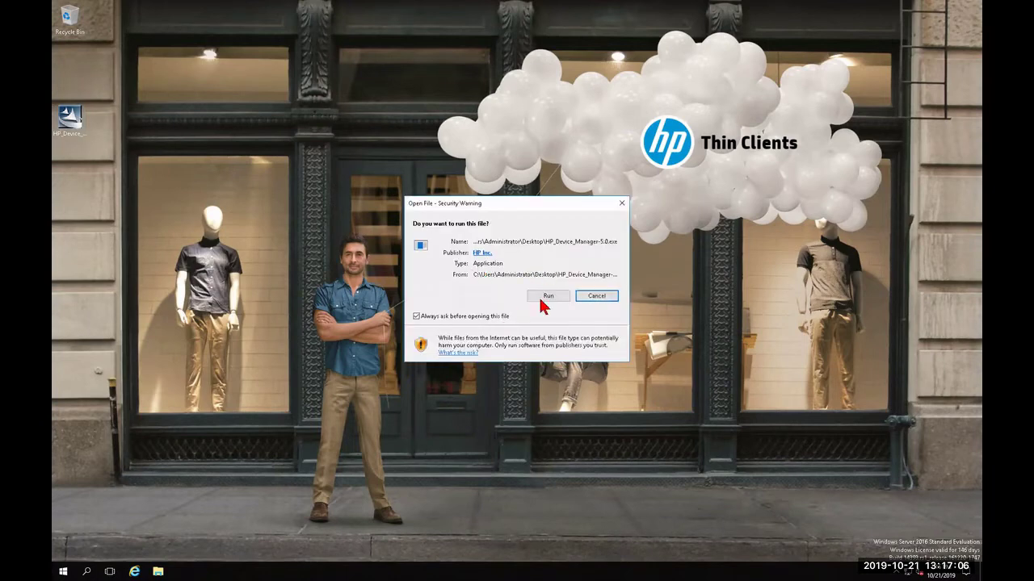
pyautogui.click(548, 297)
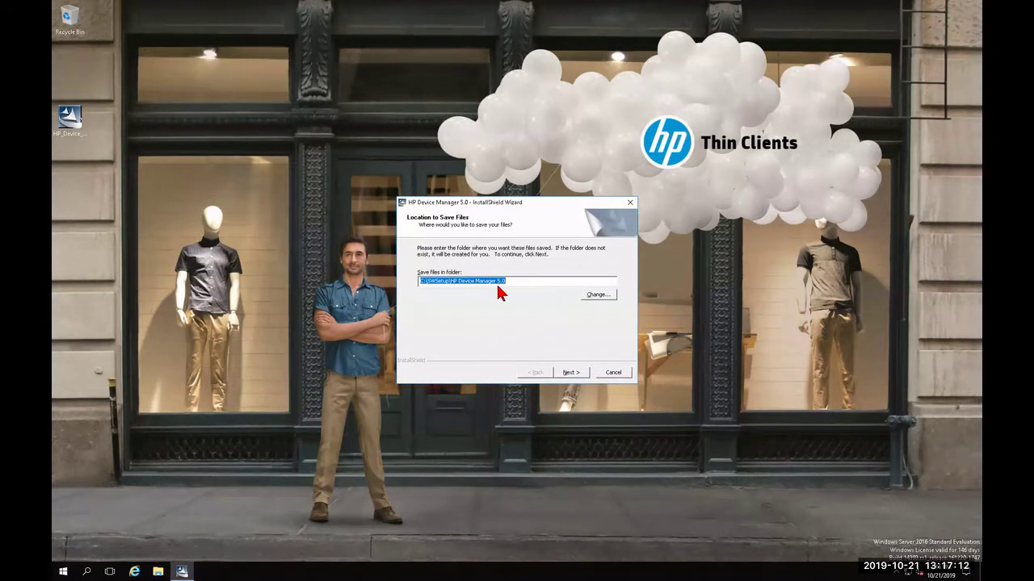
pyautogui.click(571, 373)
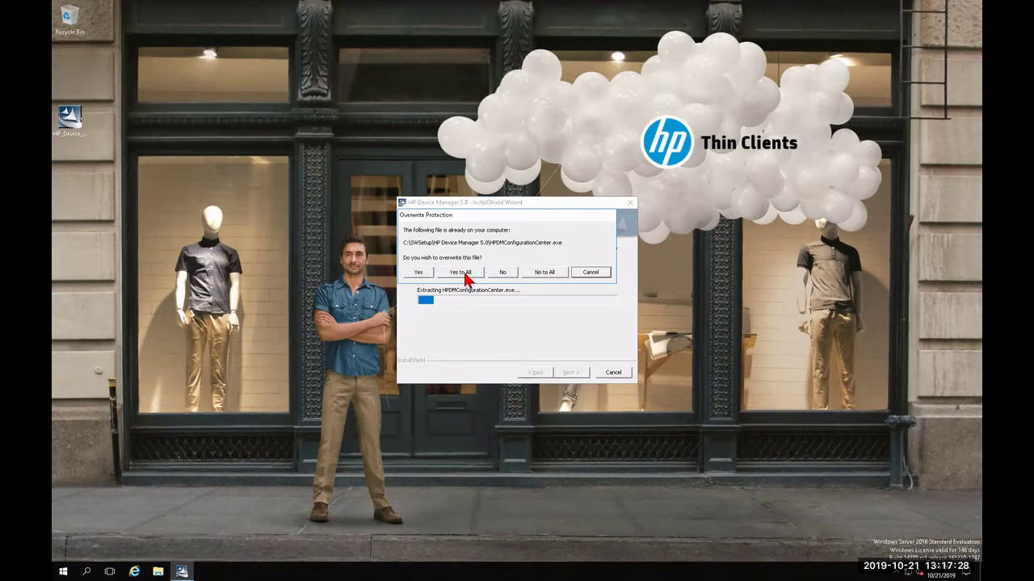
pyautogui.click(463, 275)
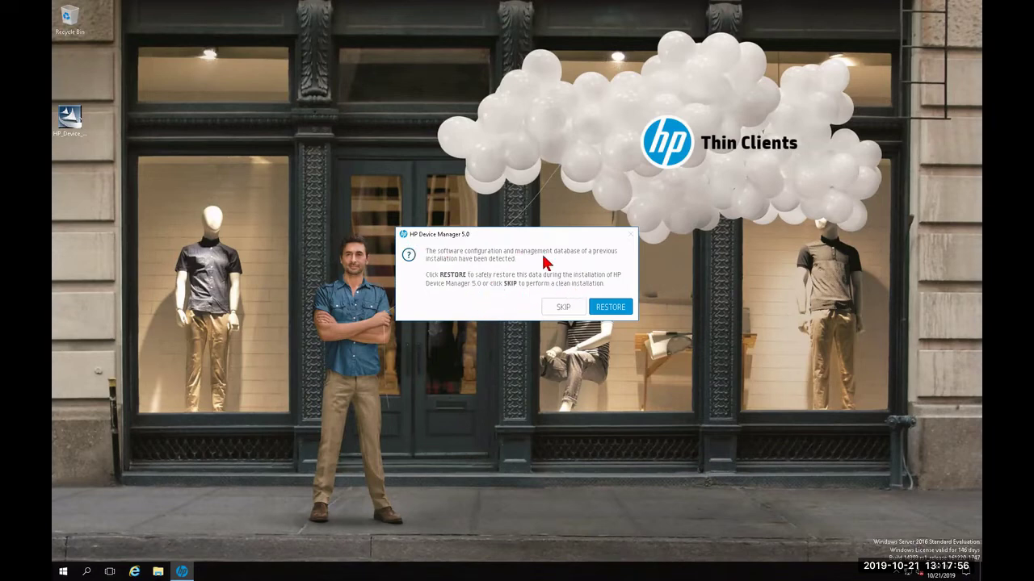
# Choose RESTORE for the previous installation's data and continue past the Welcome page.
pyautogui.click(611, 308)
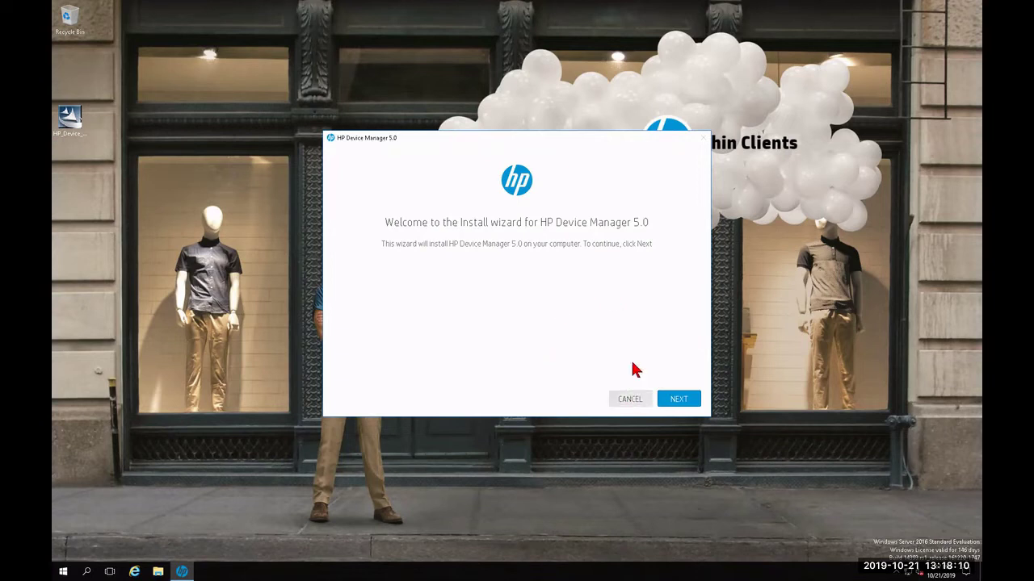
pyautogui.click(678, 399)
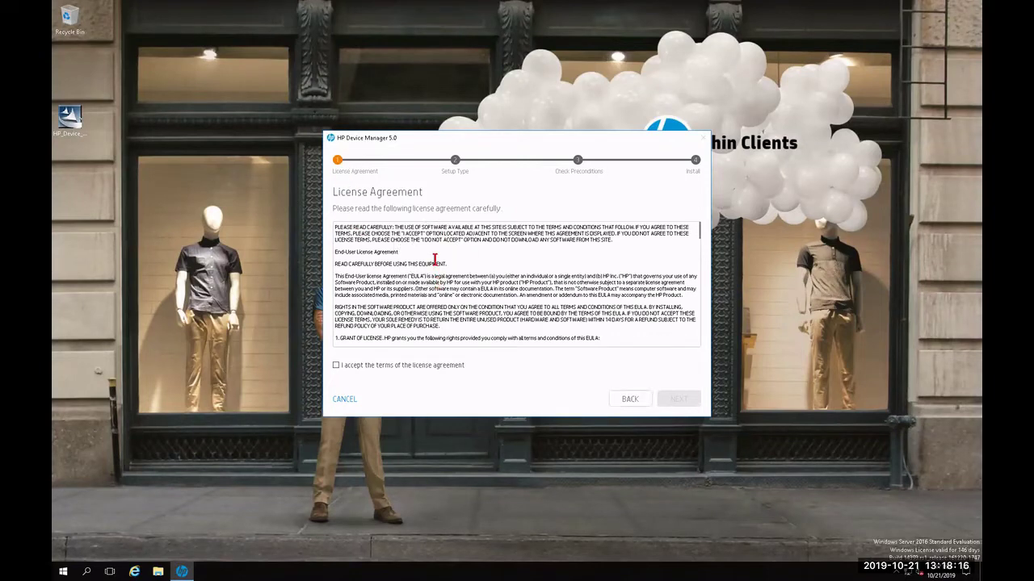
# Scroll through the license, accept its terms, and continue to Setup Type.
pyautogui.scroll(-10, 436, 266)
pyautogui.scroll(-15, 435, 259)
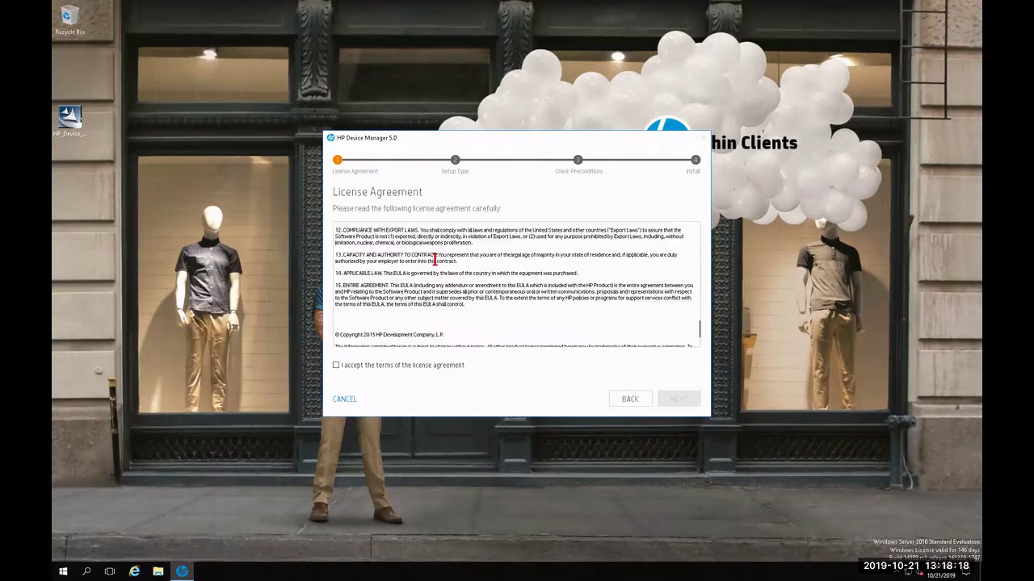
pyautogui.scroll(-5, 435, 259)
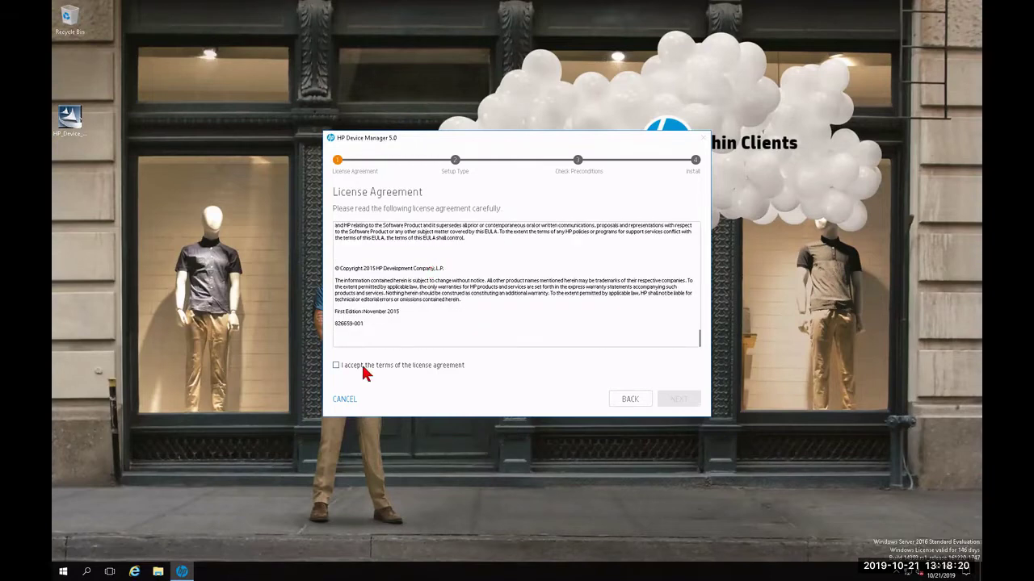
pyautogui.click(337, 366)
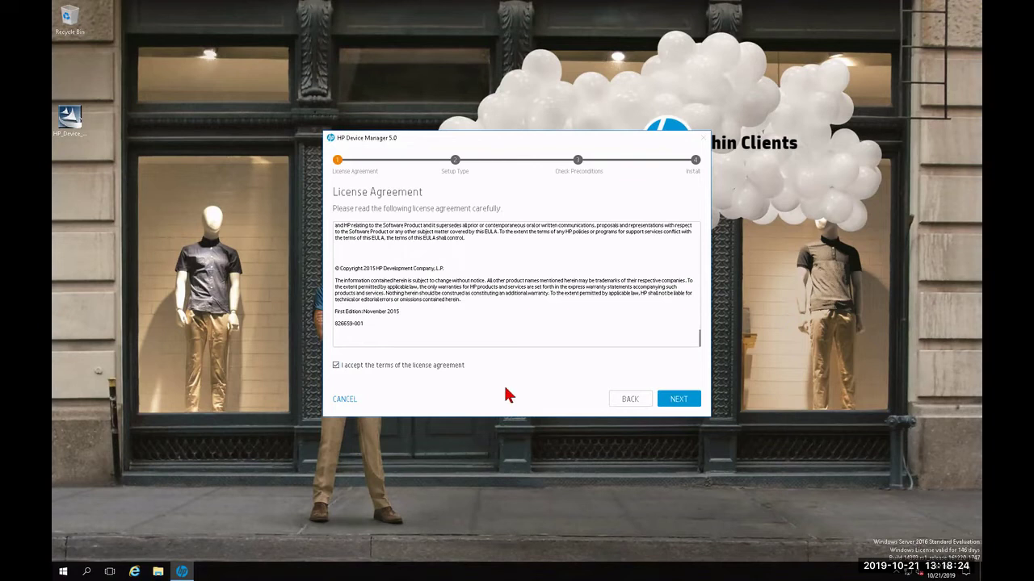
pyautogui.click(683, 401)
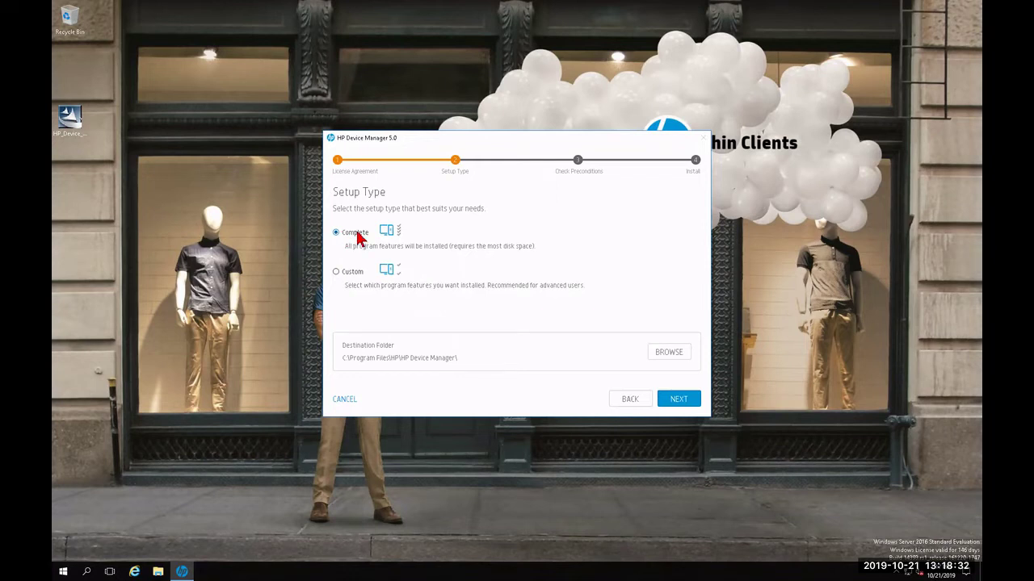
# Preview the Custom setup's feature list, then choose a Complete setup and continue to Check Preconditions.
pyautogui.click(336, 273)
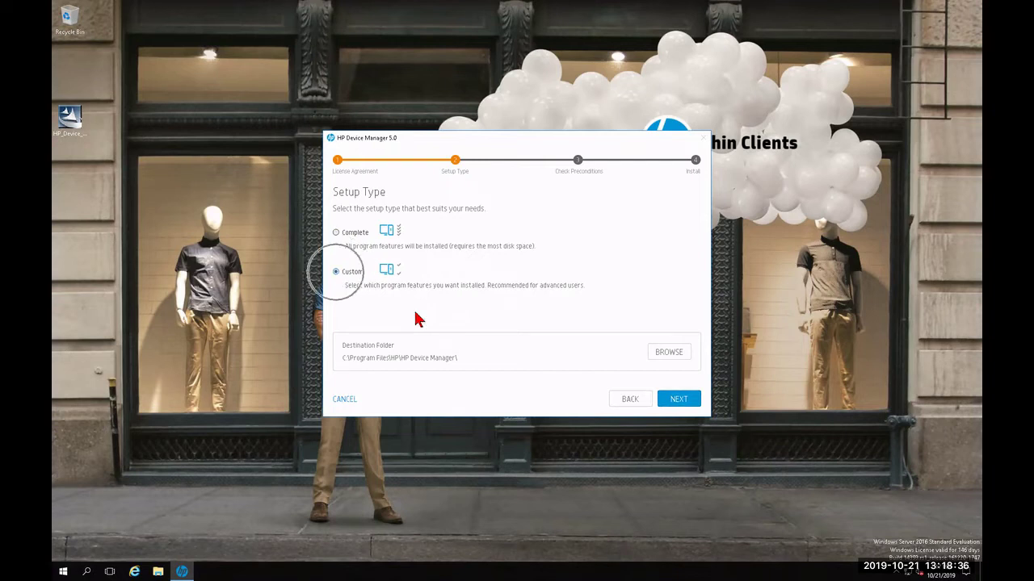
pyautogui.click(682, 404)
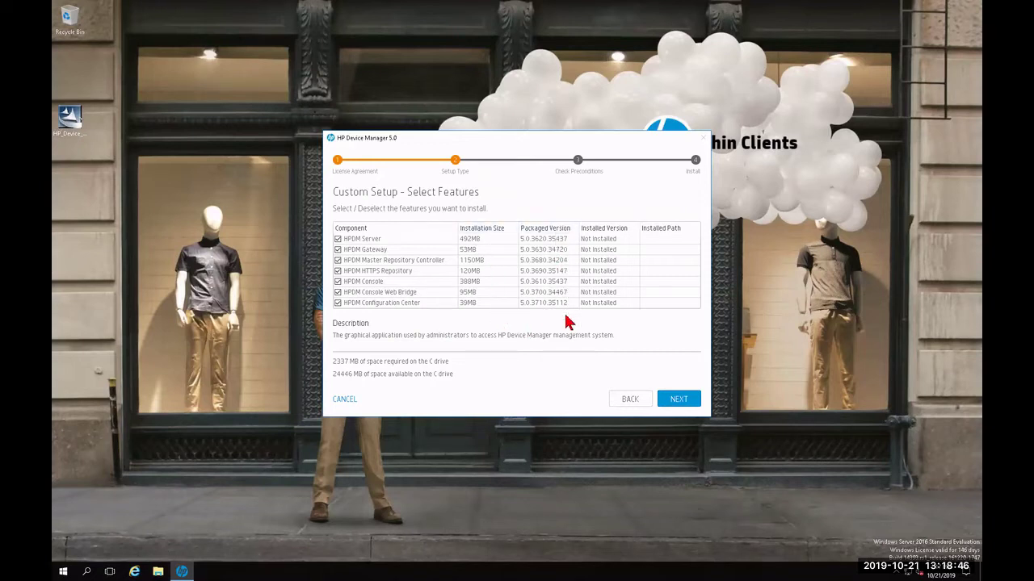
pyautogui.click(636, 404)
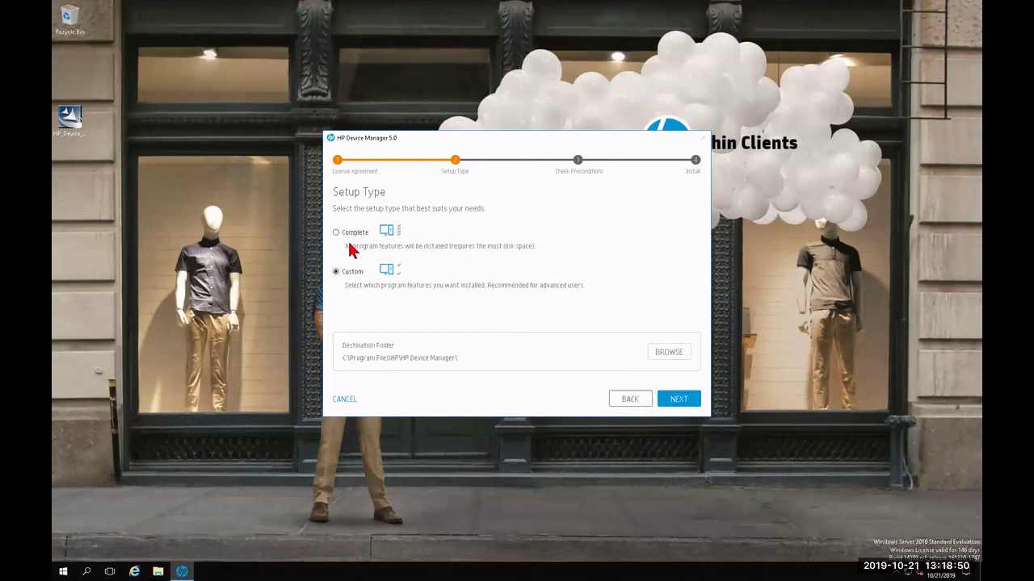
pyautogui.click(336, 234)
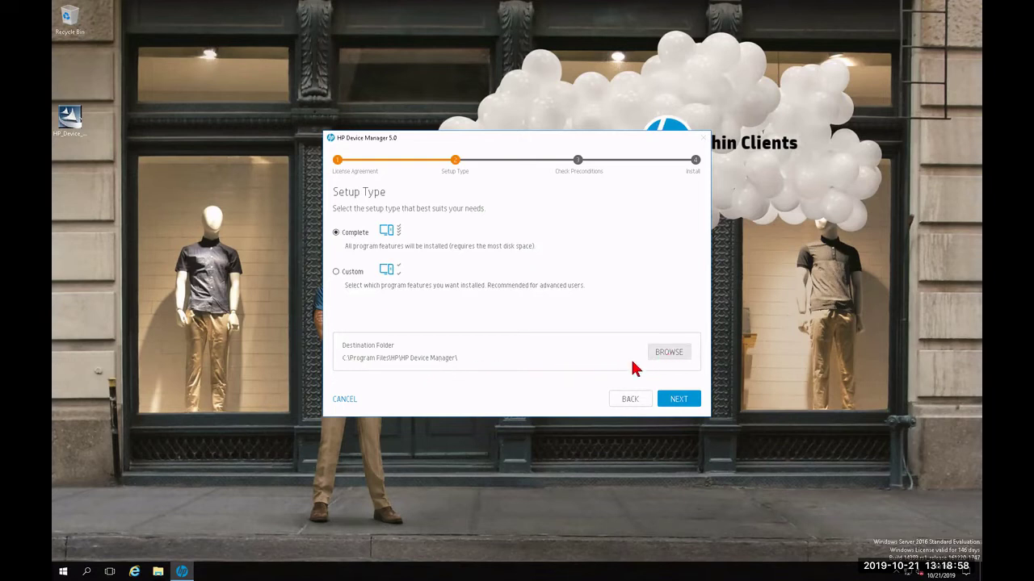
pyautogui.click(676, 399)
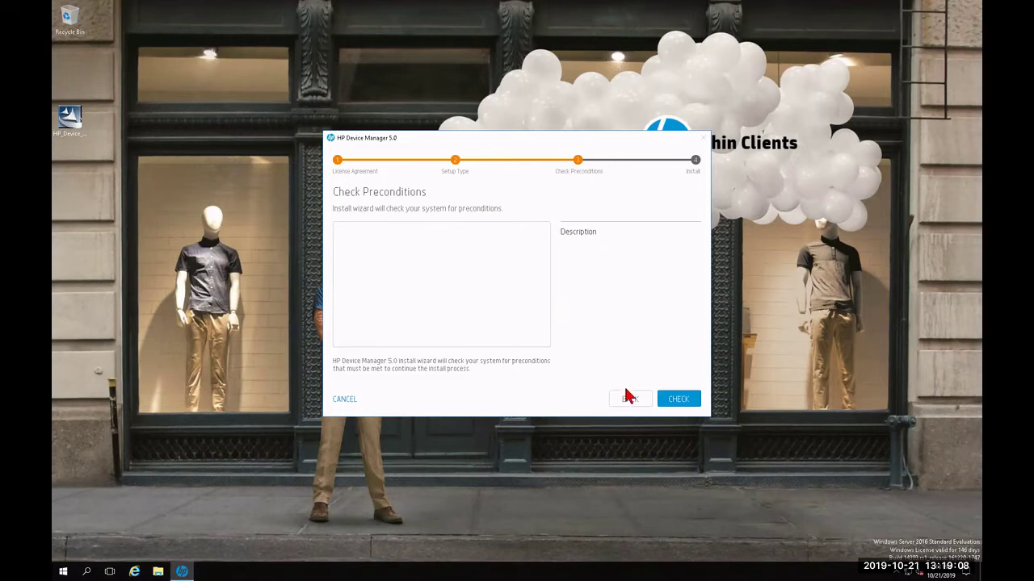
# Run the preconditions check and confirm all ports are available and the C drive space requirement is met.
pyautogui.click(679, 399)
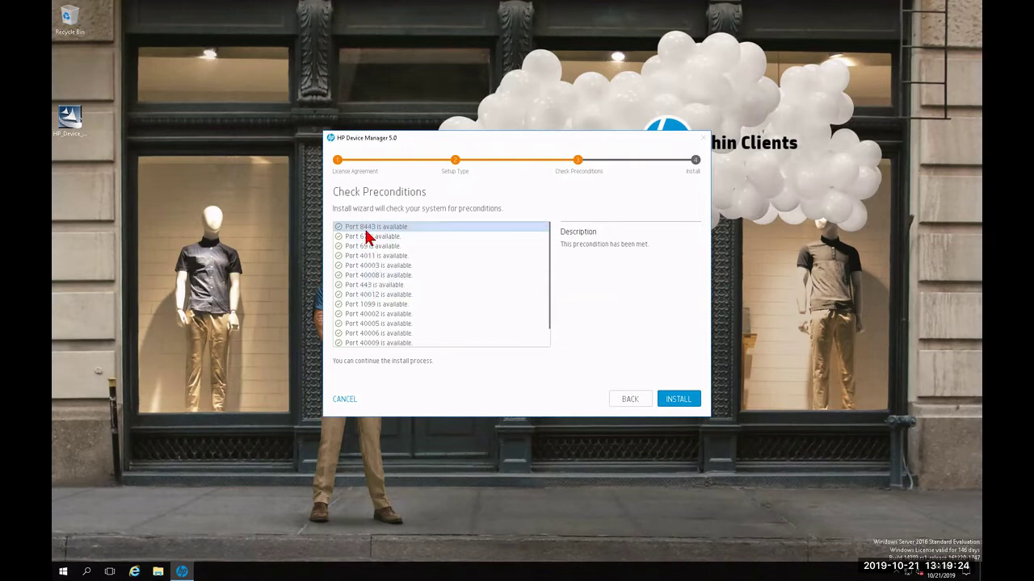
pyautogui.scroll(-1, 378, 288)
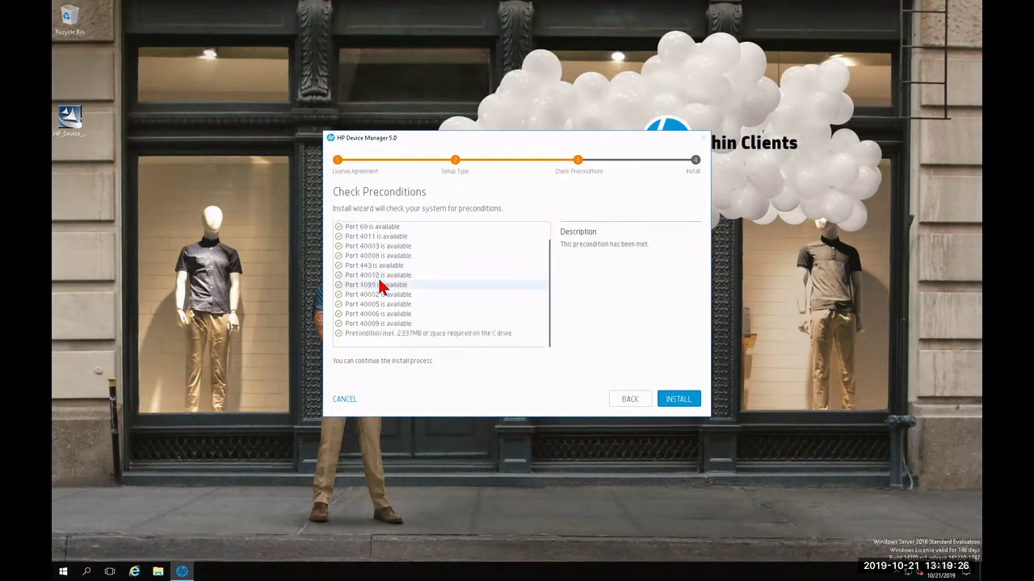